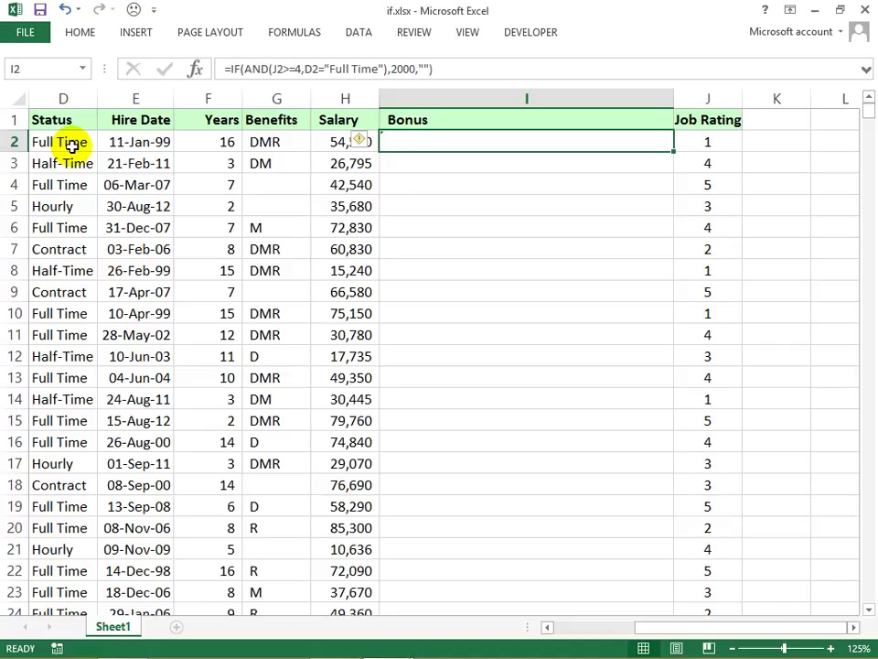
- Review the AND conditions of the bonus formula in I2 and fill the formula down the Bonus column
key("F2")
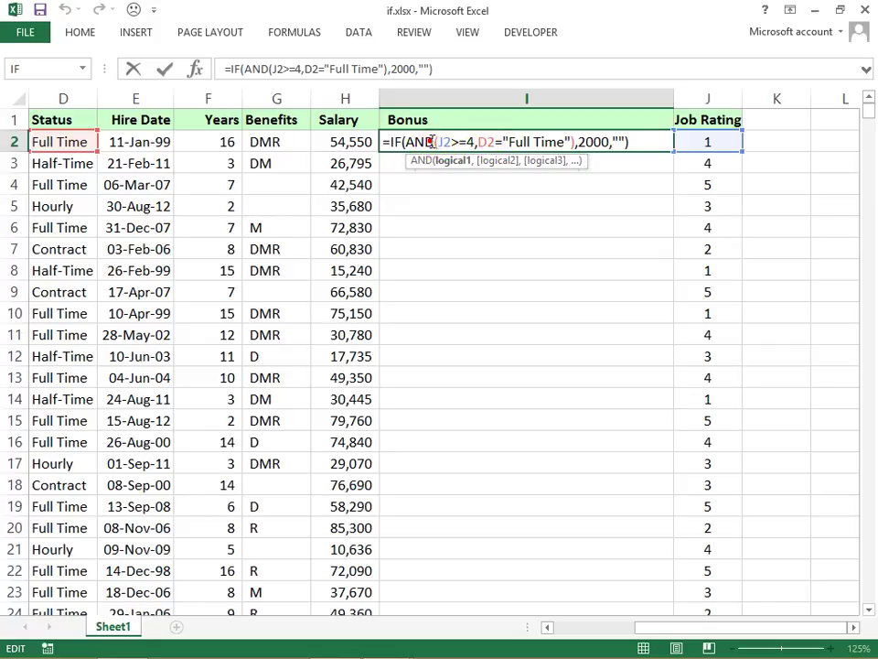
left_click_drag(449, 141, 575, 140)
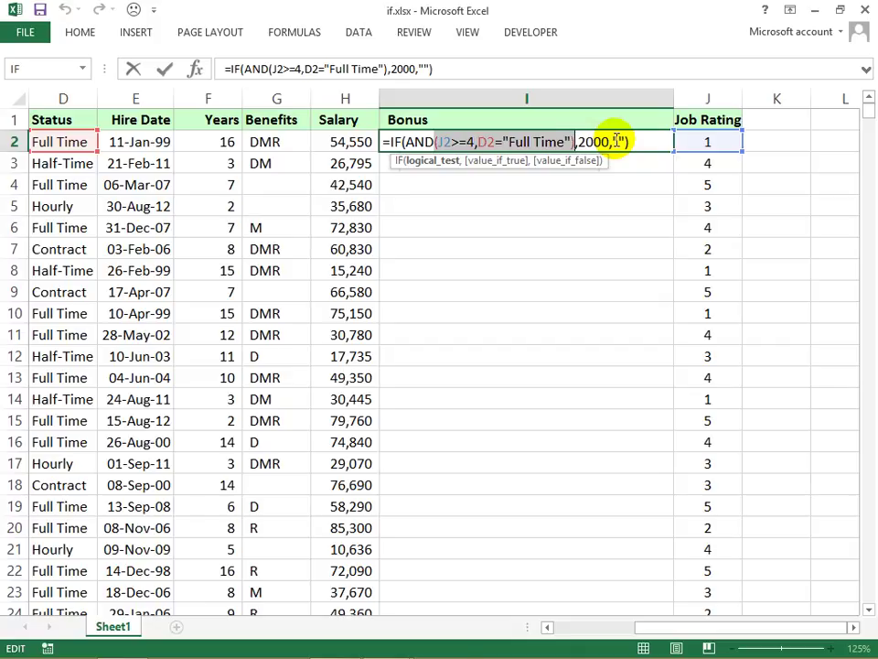
key("Return")
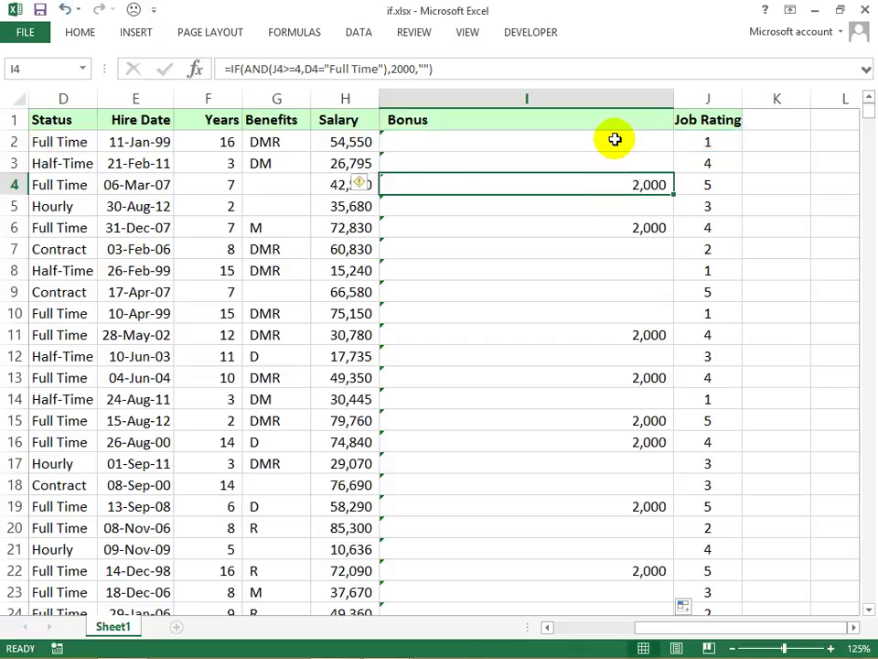
- Examine the AND-based bonus formulas in I4 and I2 against the status and job rating of their rows
double_click(540, 186)
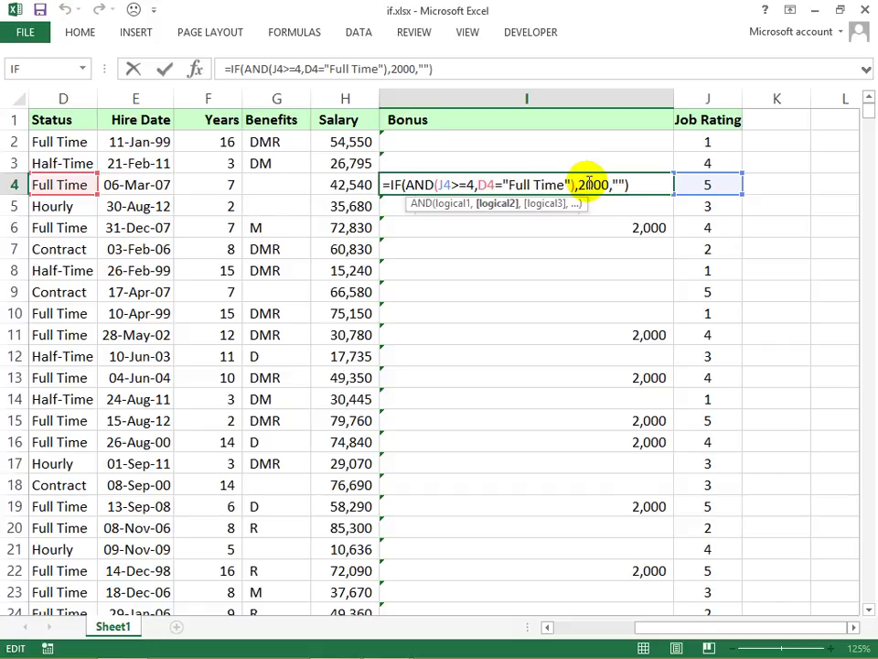
double_click(629, 143)
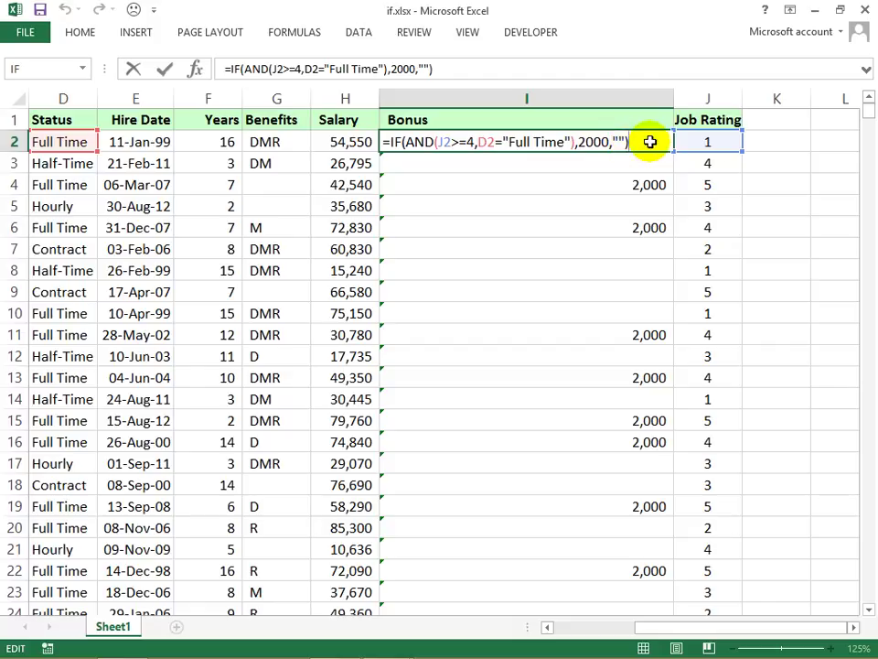
left_click(715, 141)
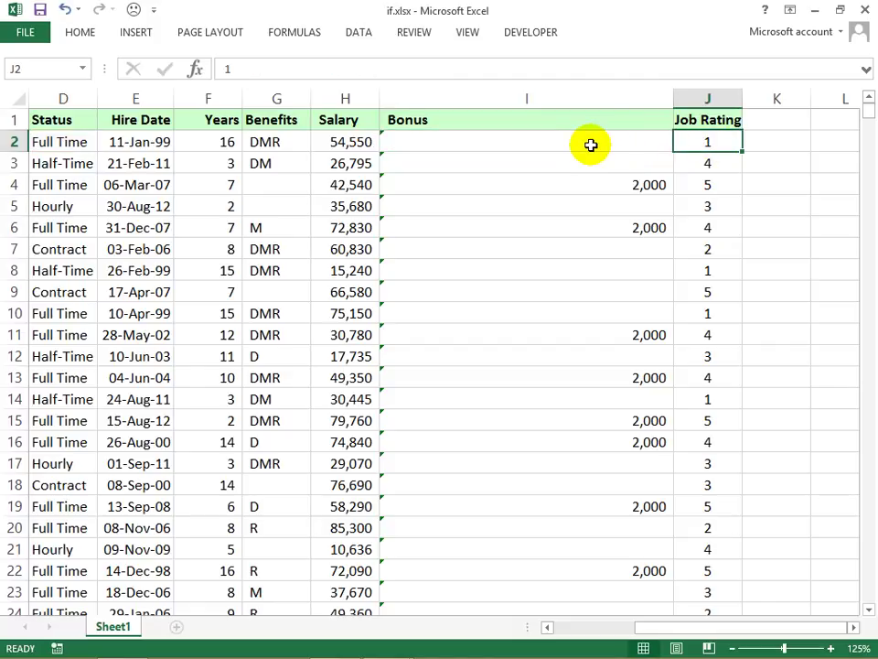
- Replace AND with OR in the bonus formula in I2 and fill it down the Bonus column
left_click(565, 143)
double_click(564, 143)
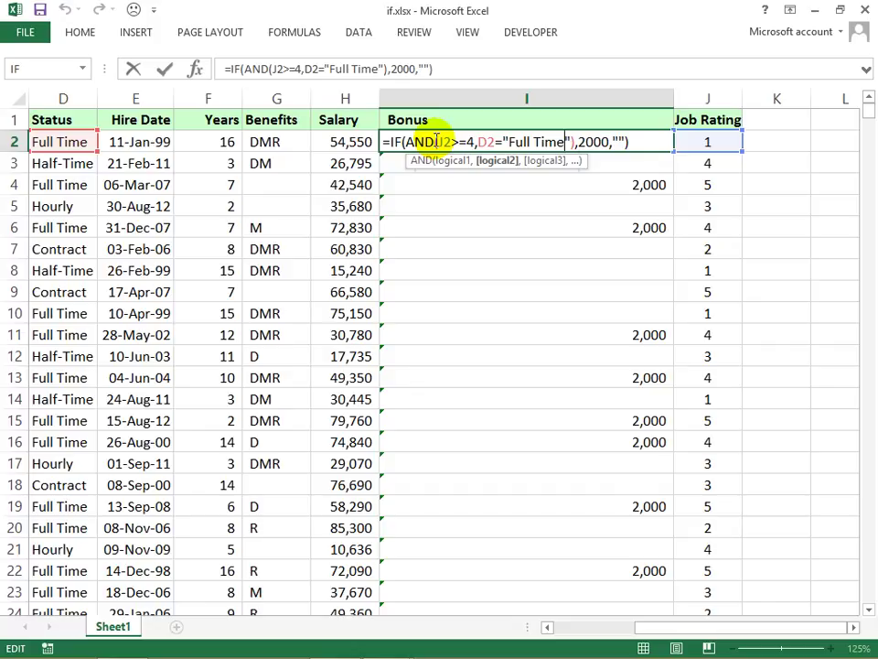
double_click(437, 141)
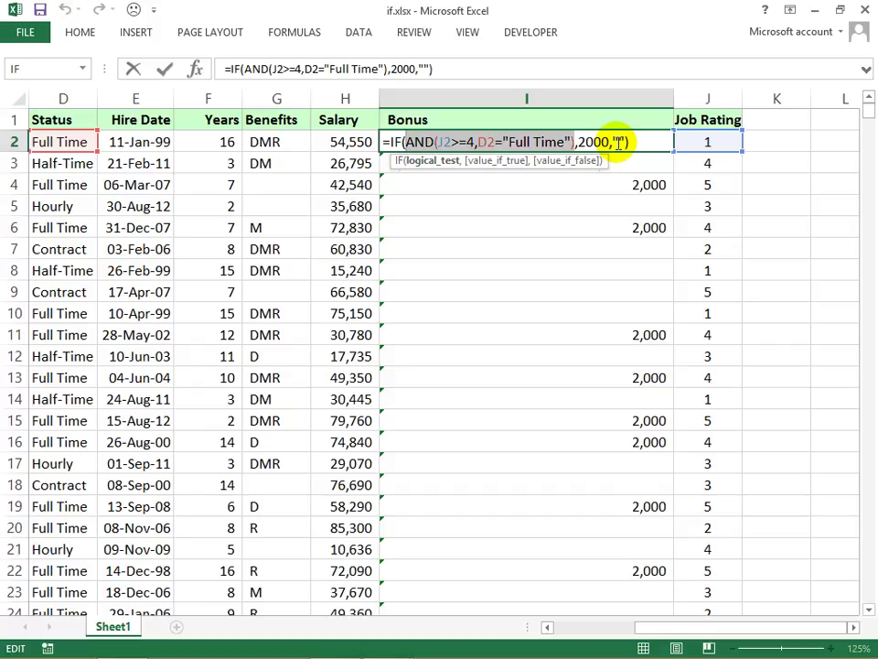
left_click(427, 142)
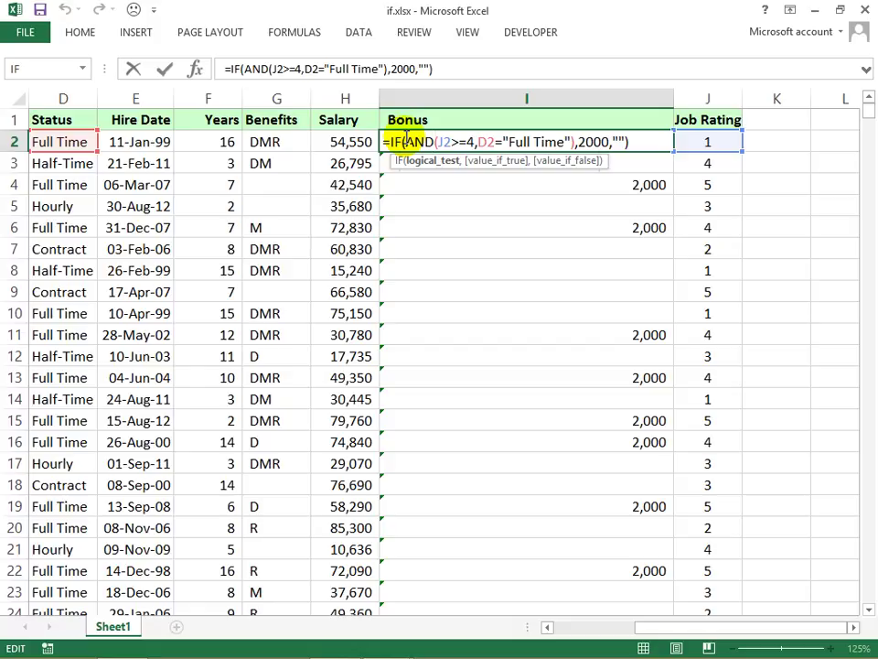
key("BackSpace")
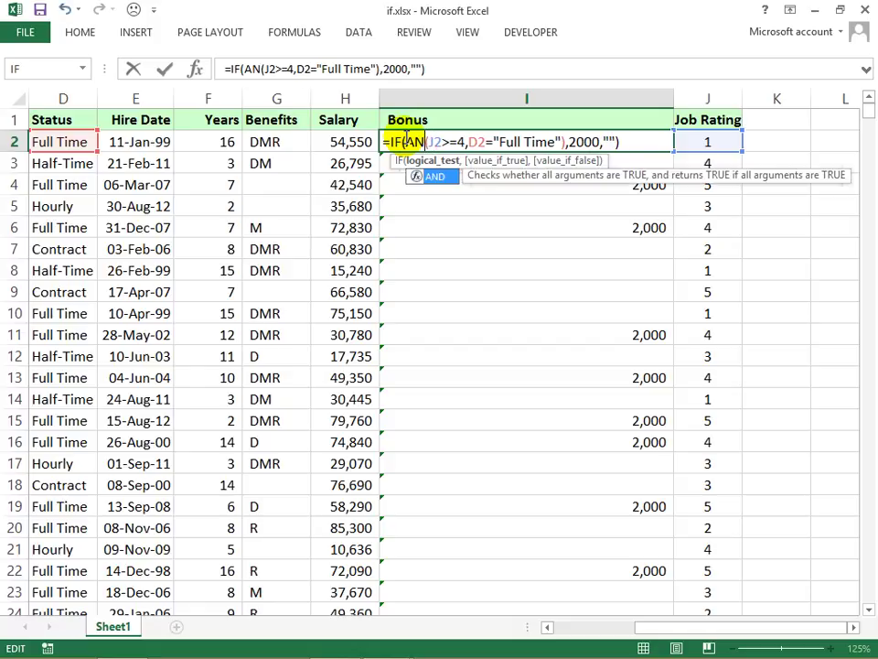
key("BackSpace")
key("BackSpace")
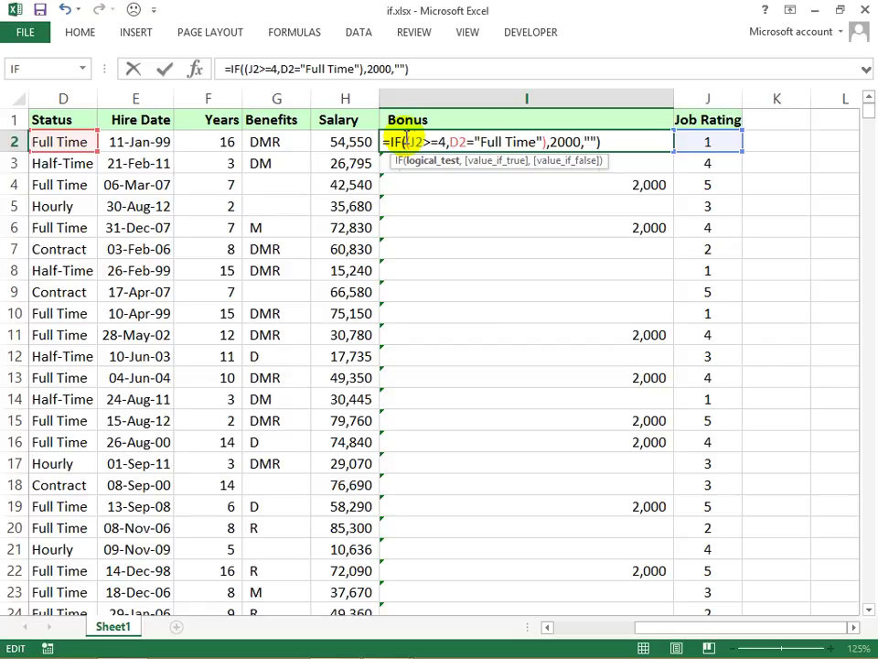
type("o")
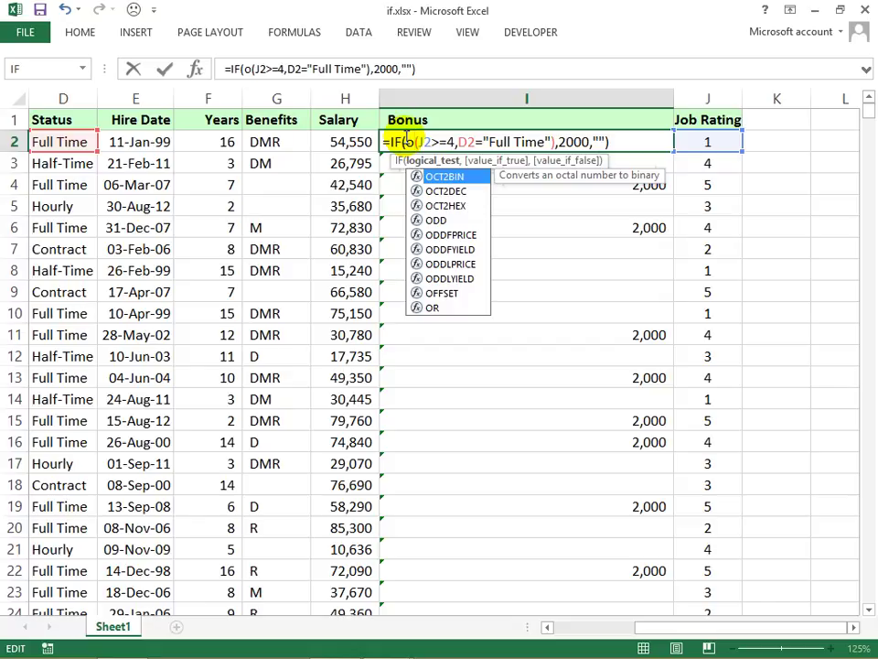
type("r")
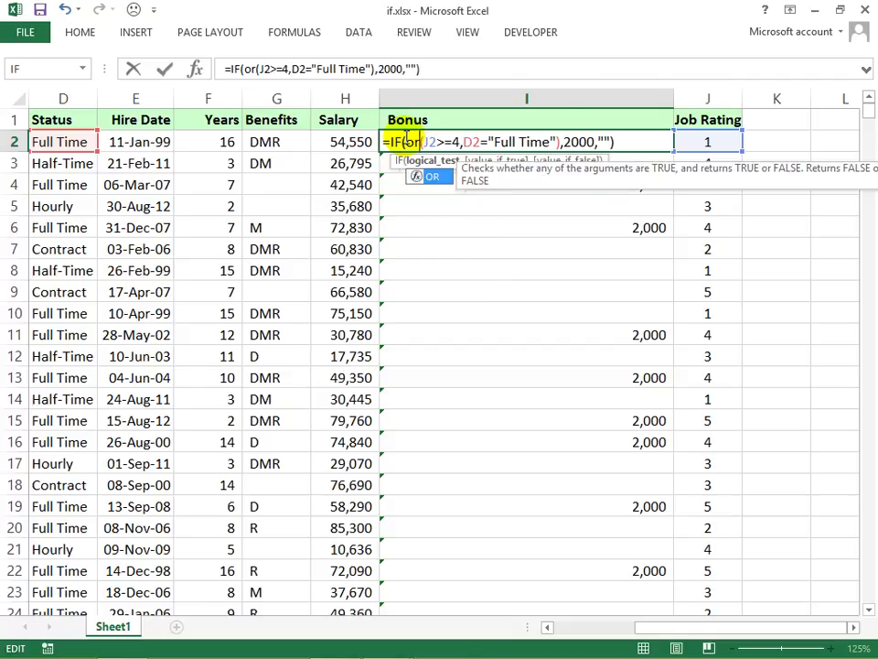
left_click_drag(419, 141, 559, 137)
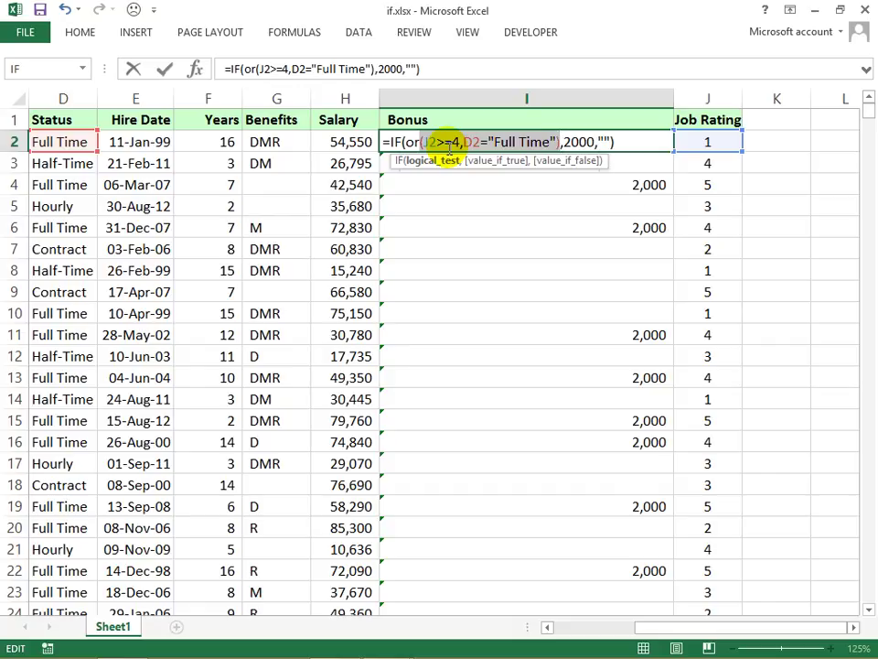
key("ctrl+Return")
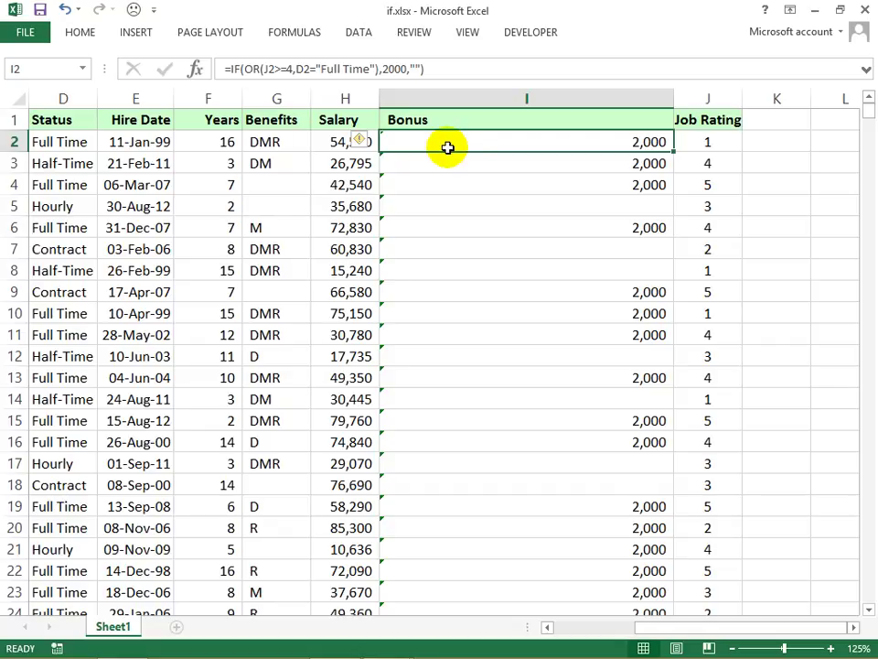
- Examine the OR-based bonus formulas in I2 and I7 against the status and job rating of their rows
double_click(516, 141)
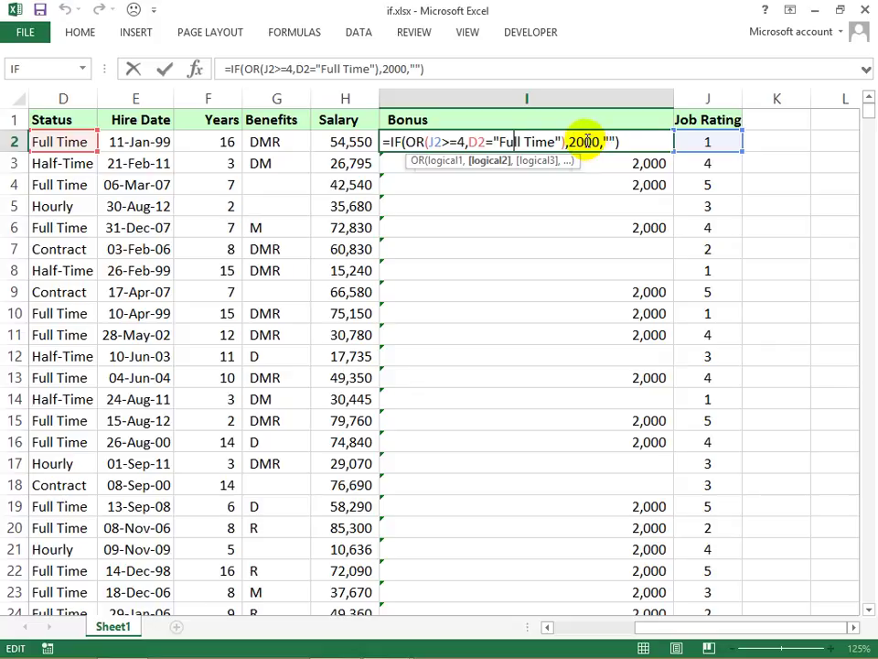
key("Return")
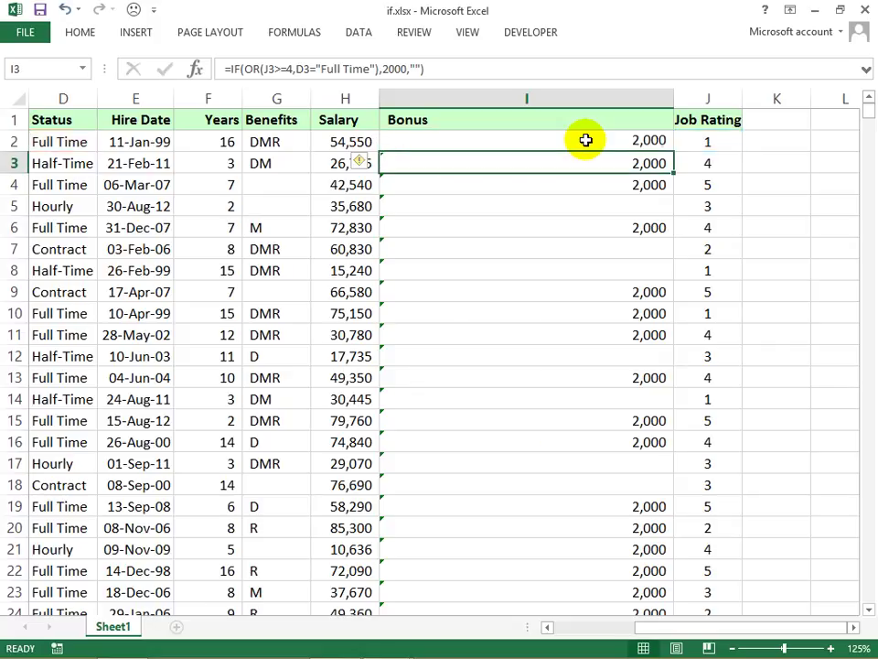
left_click(546, 250)
left_click(546, 250)
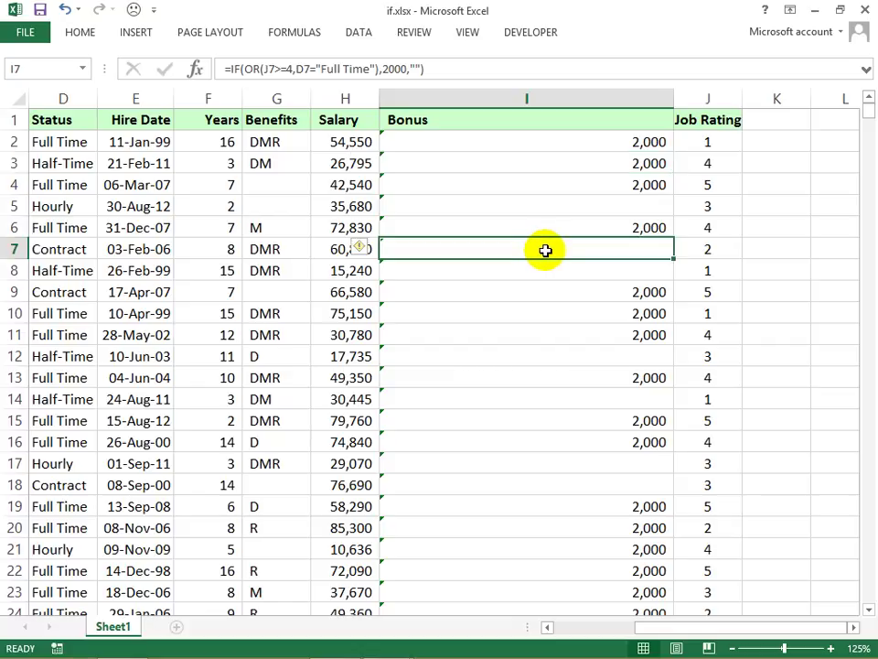
double_click(546, 250)
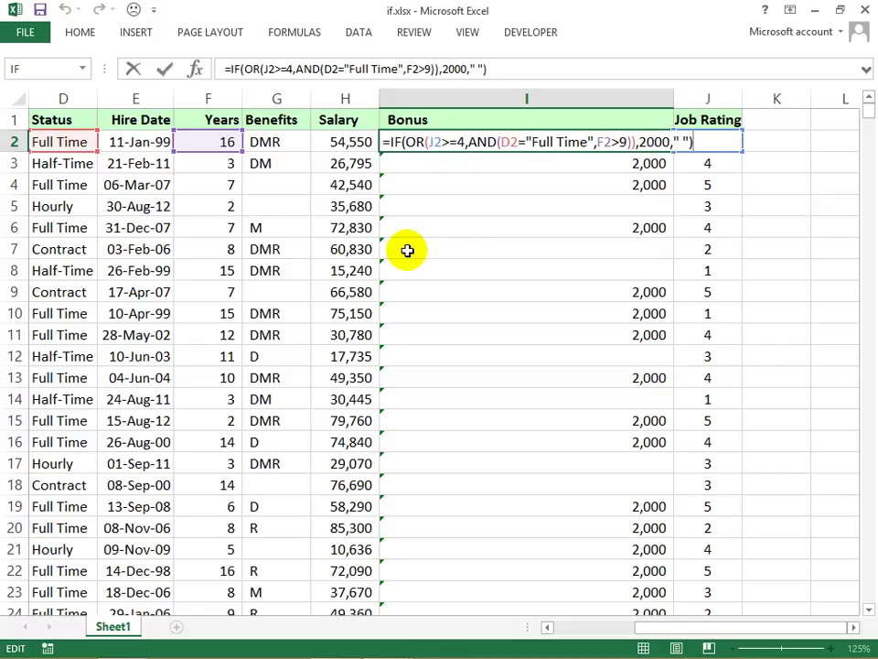
- Enter =IF(OR(J2>=4,AND(D2="Full Time",F2>9)),2000," ") in I2 and fill it down the Bonus column
left_click(467, 140)
left_click_drag(466, 141, 633, 142)
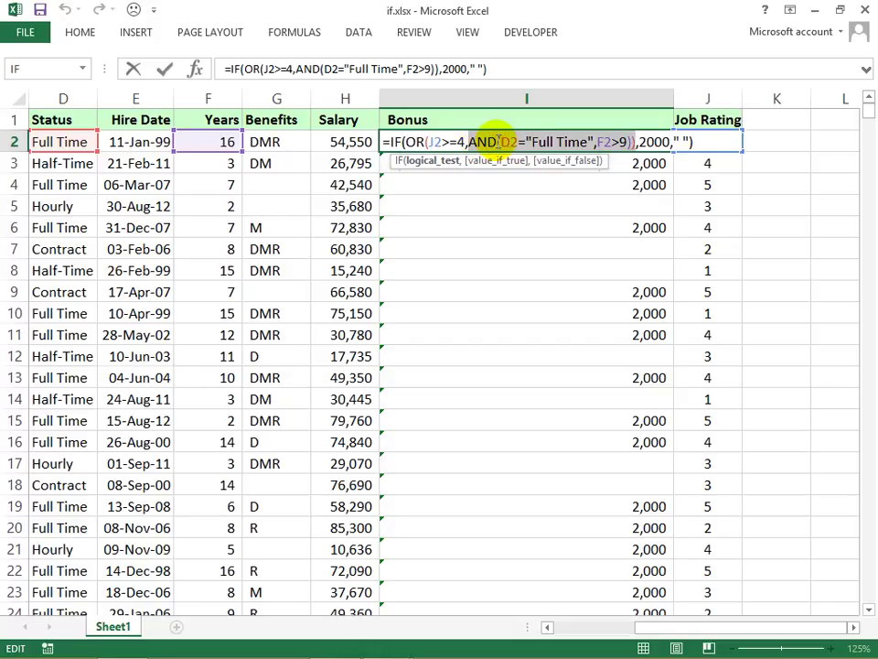
key("shift+Left")
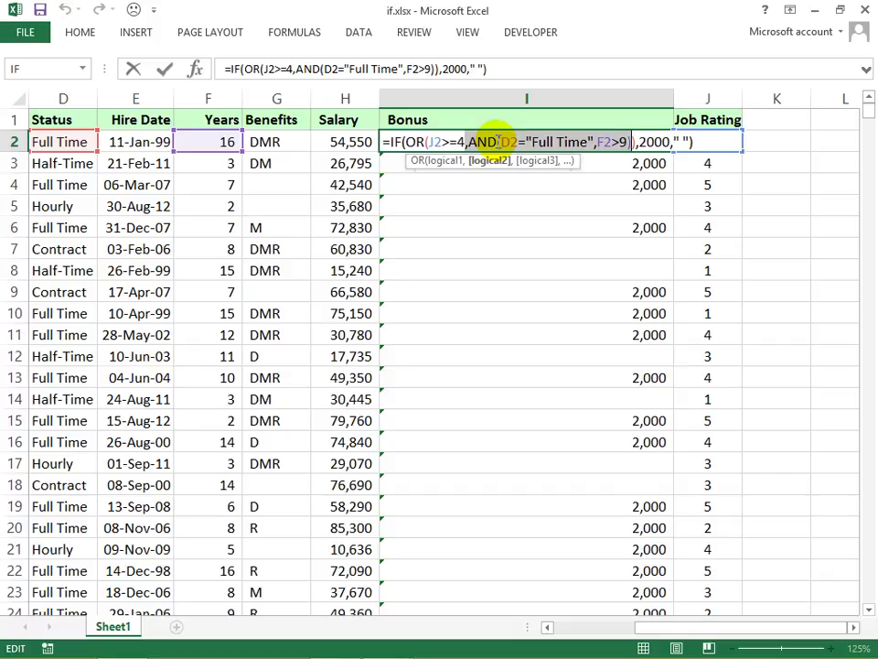
key("shift+Left")
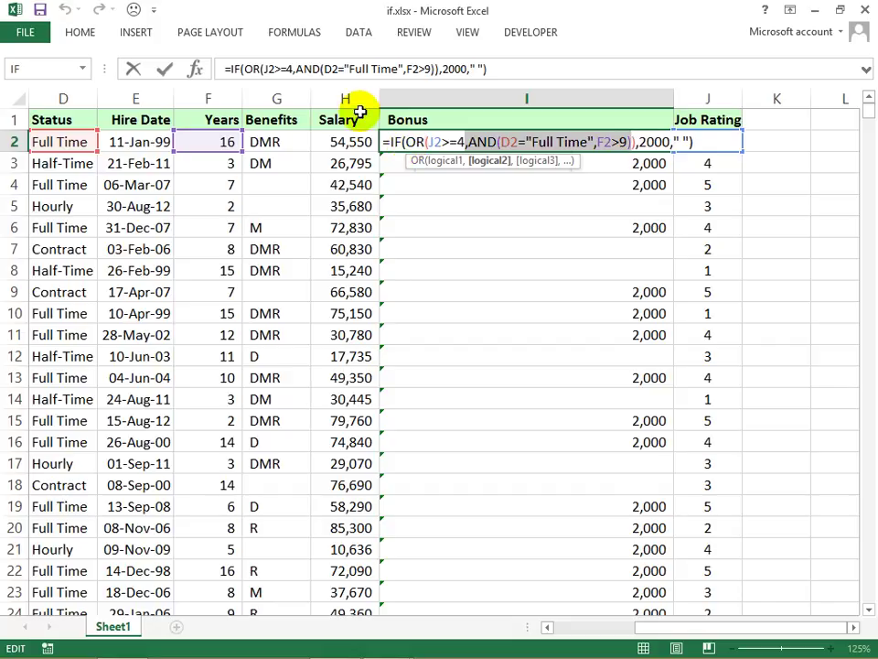
key("Return")
left_click(407, 142)
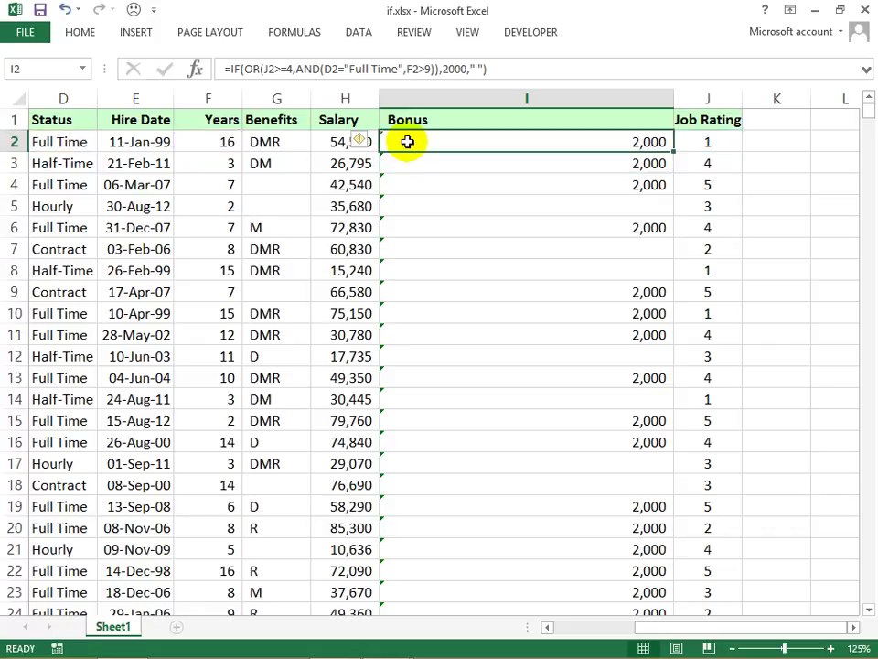
double_click(674, 153)
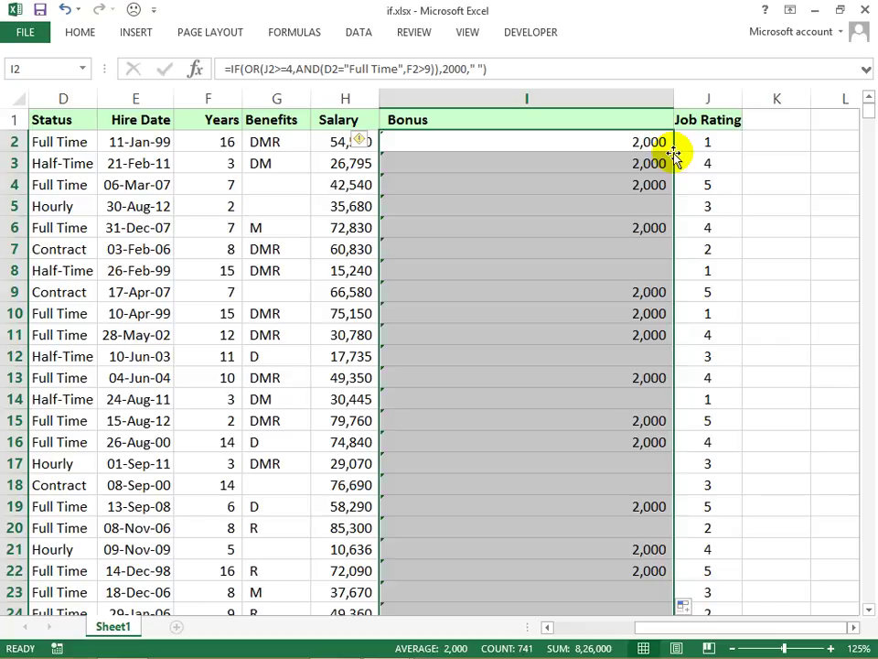
- Check the combined OR and AND bonus formulas in I2 and I5 against each row's status, years and job rating
left_click(709, 141)
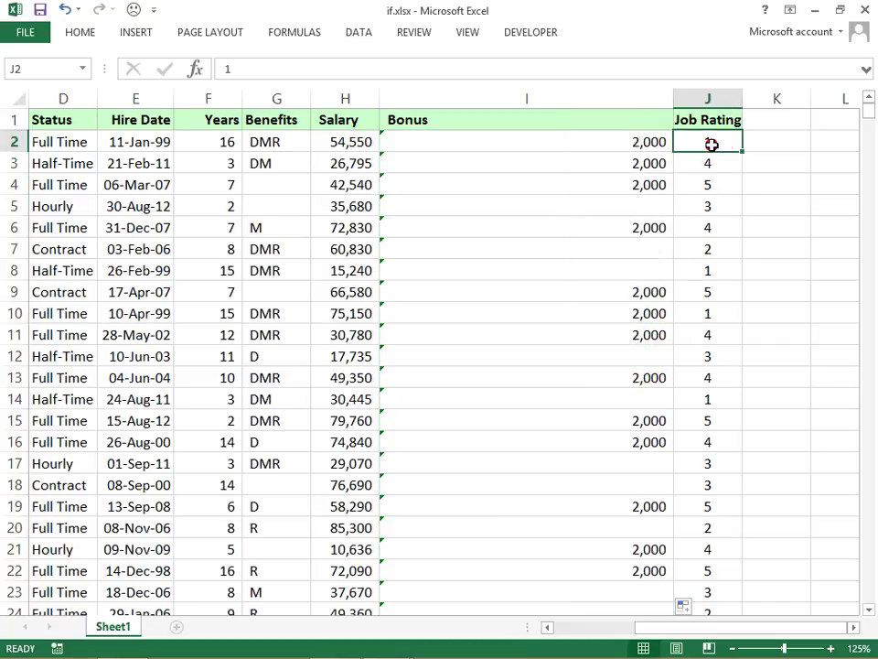
double_click(619, 142)
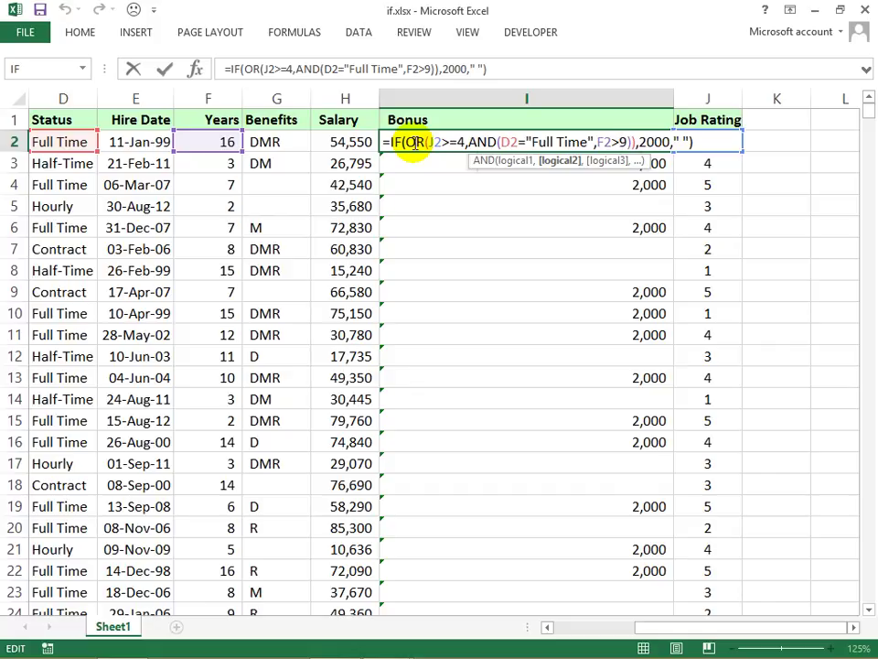
left_click(564, 209)
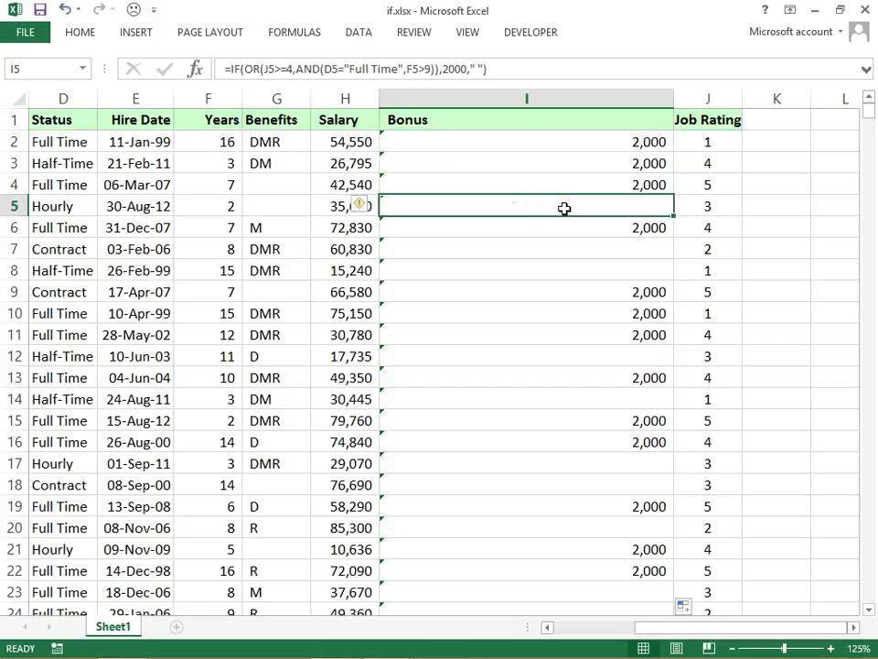
double_click(564, 208)
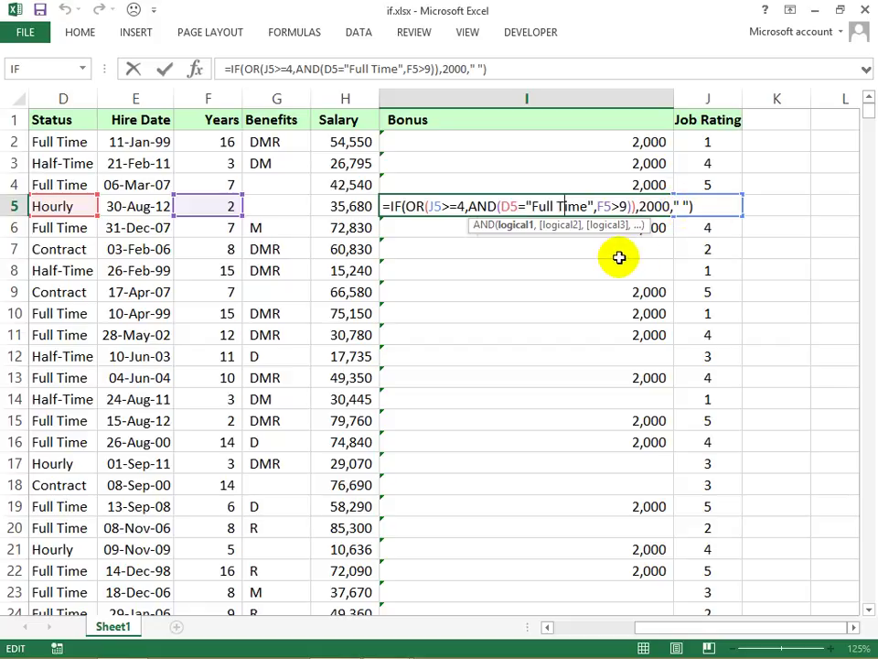
key("Return")
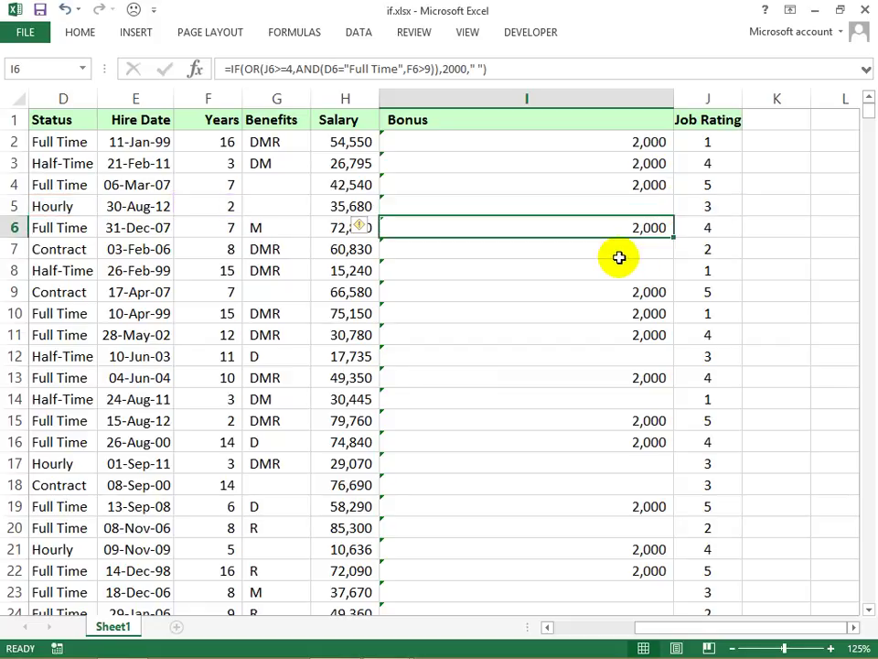
key("Up")
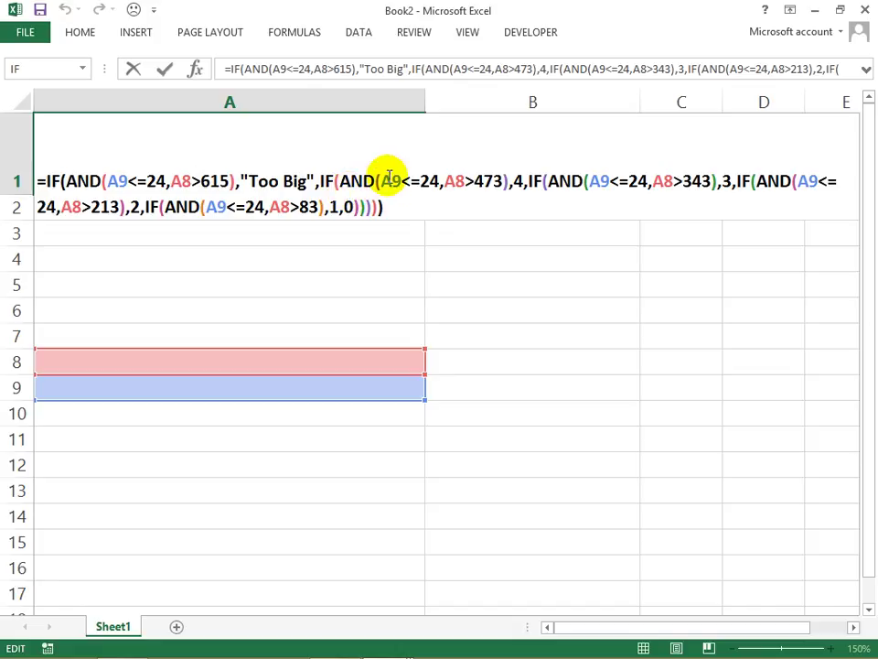
- In Book2, insert line breaks in A1's nested formula before the IFs testing A8>473, A8>343 and A8>213
left_click(336, 182)
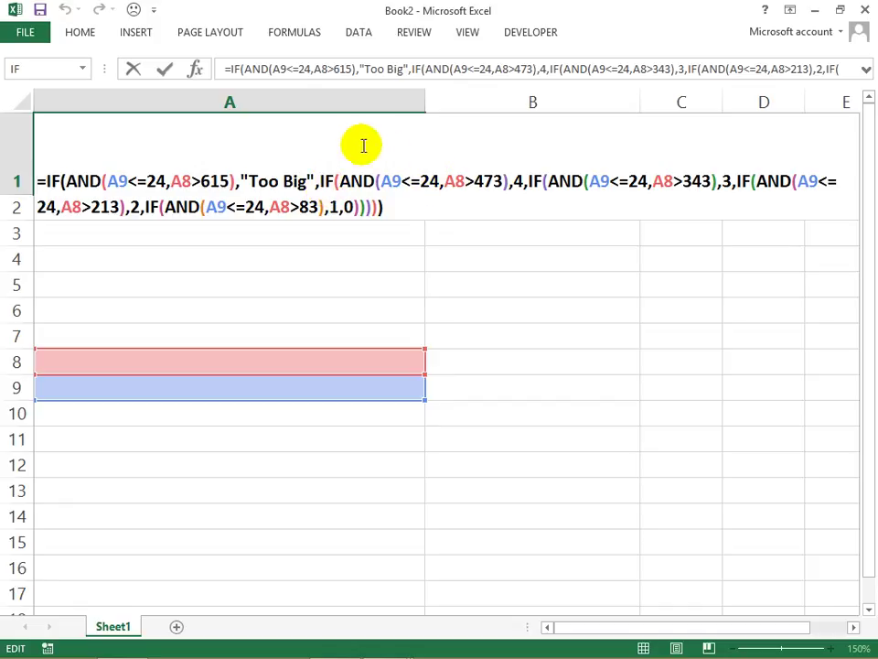
left_click(320, 181)
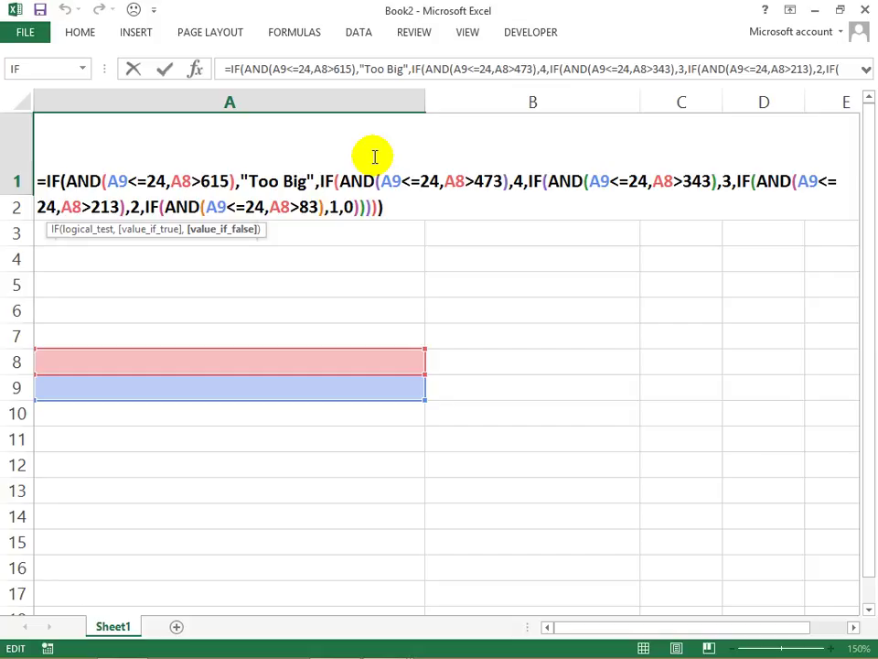
key("alt")
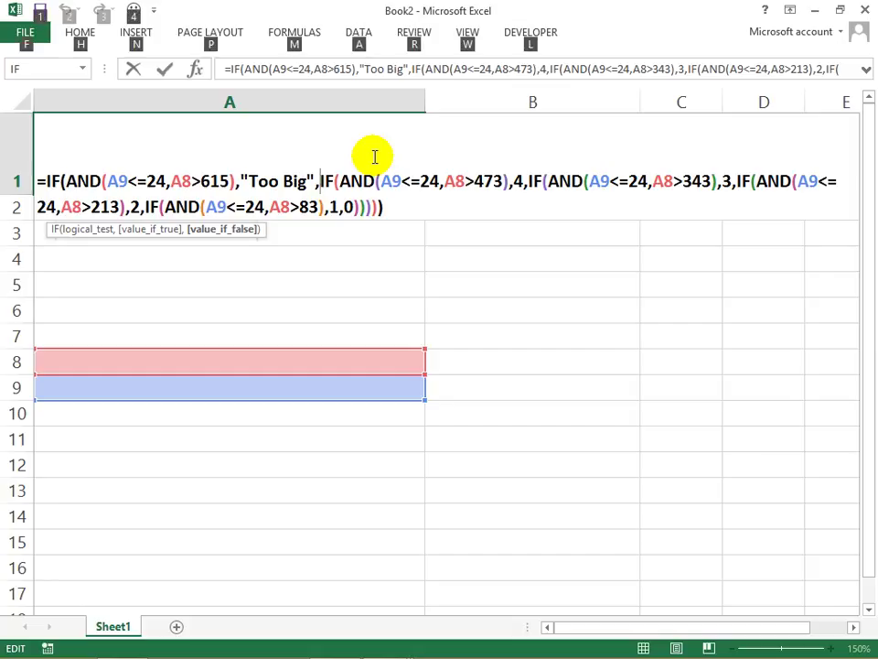
key("alt+Return")
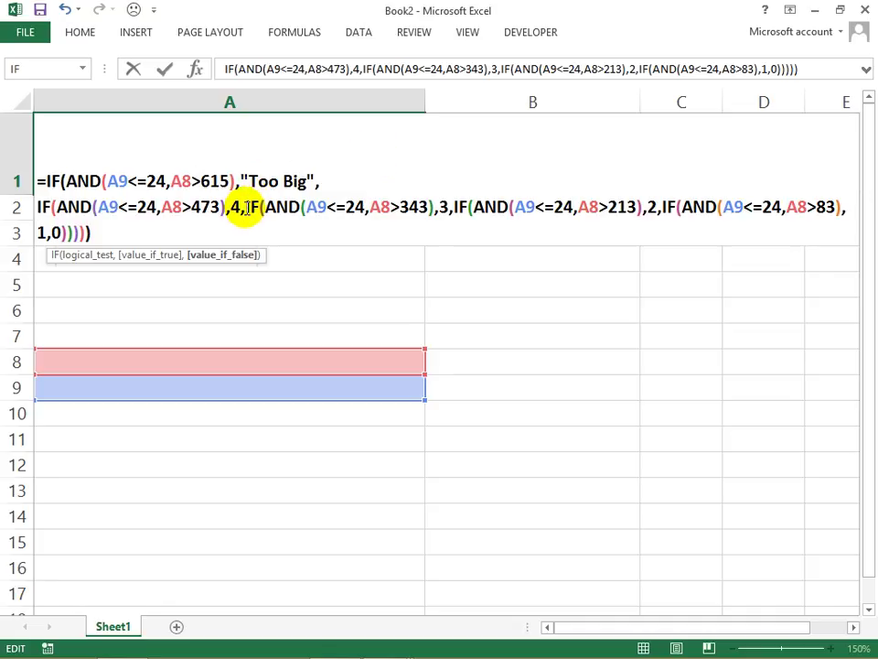
left_click(244, 207)
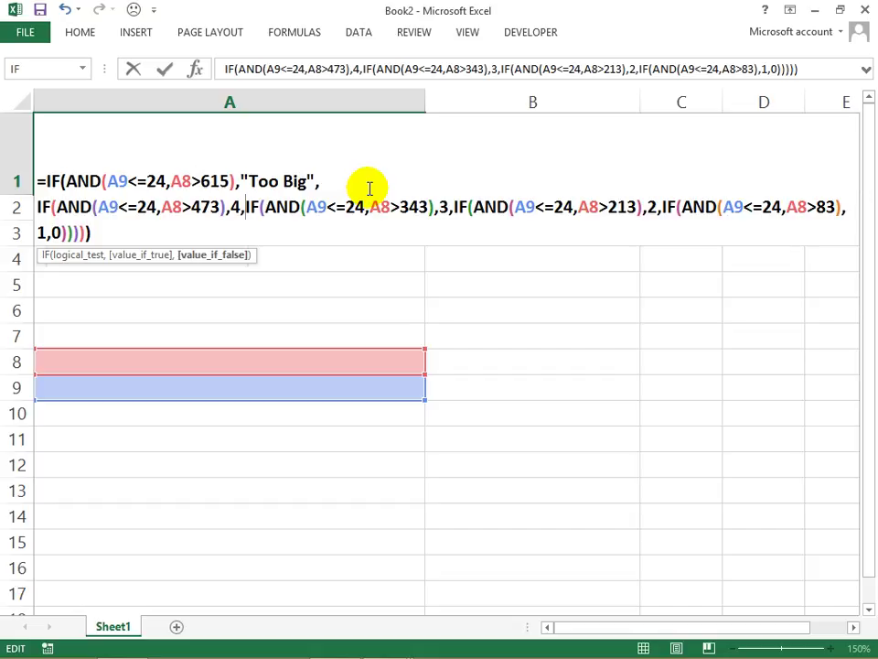
key("alt+Return")
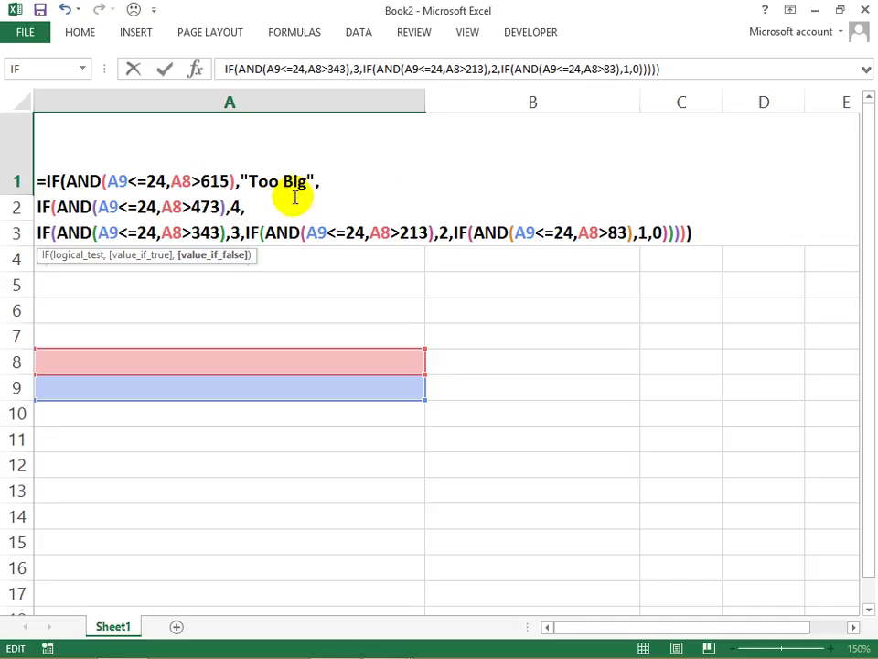
left_click(246, 232)
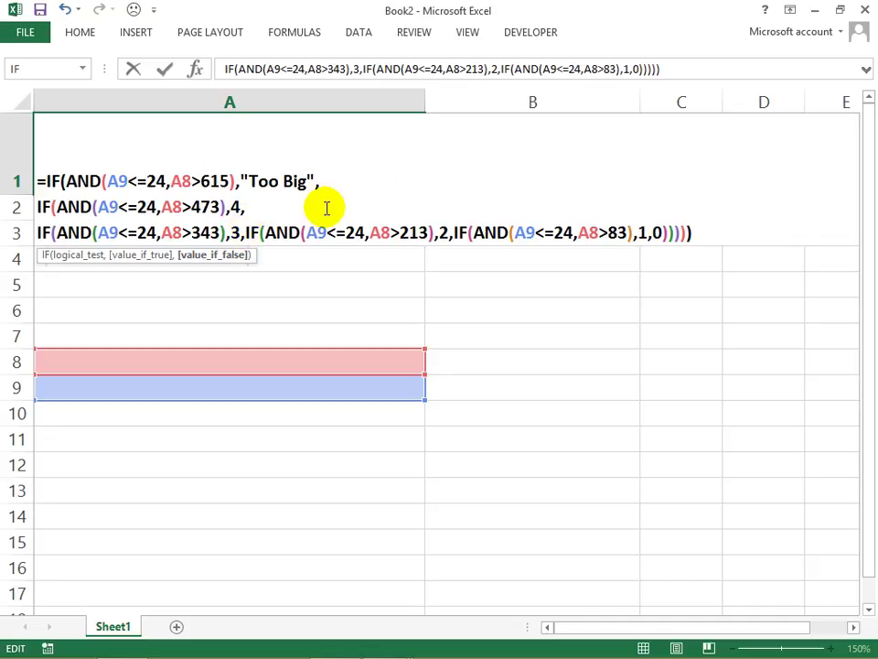
key("alt+Return")
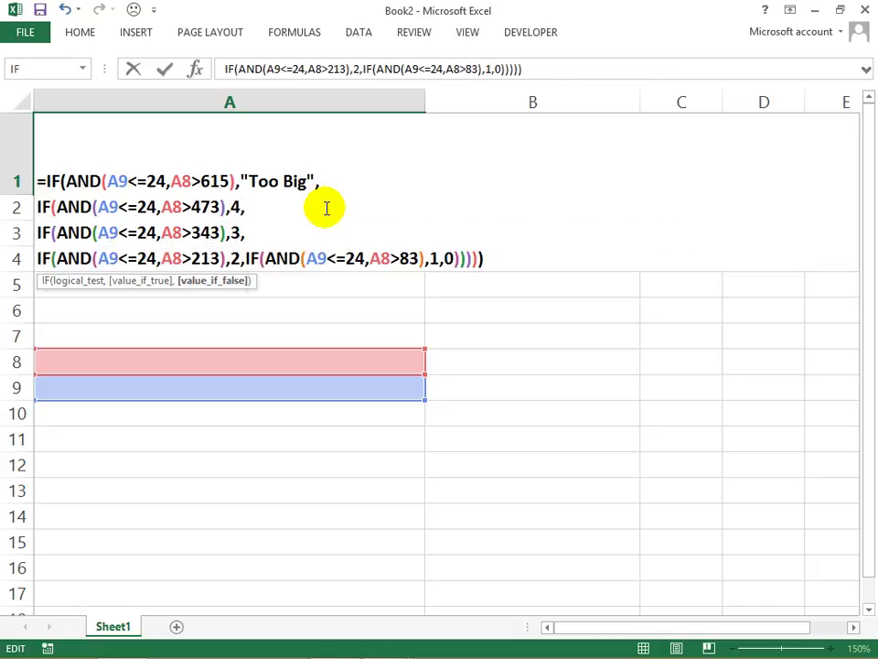